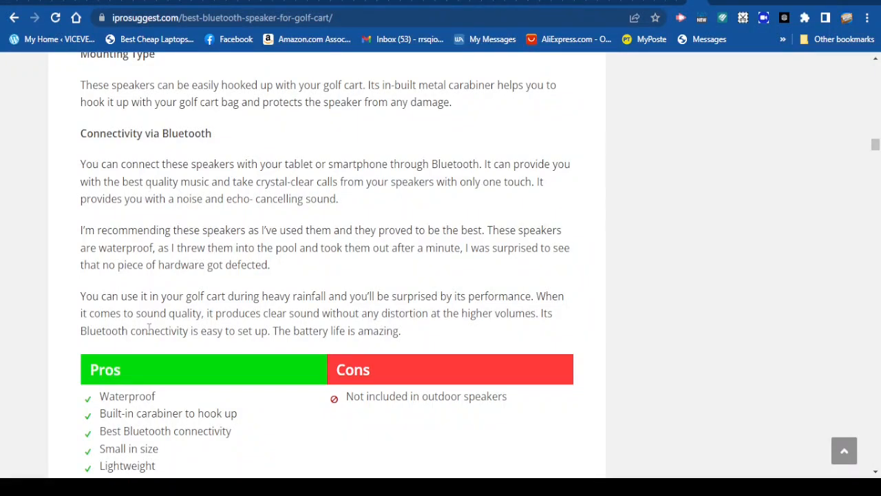
# - Examine the Pros and Cons table in the golf cart Bluetooth speaker review as an example layout
pyautogui.scroll(-1, 122, 366)
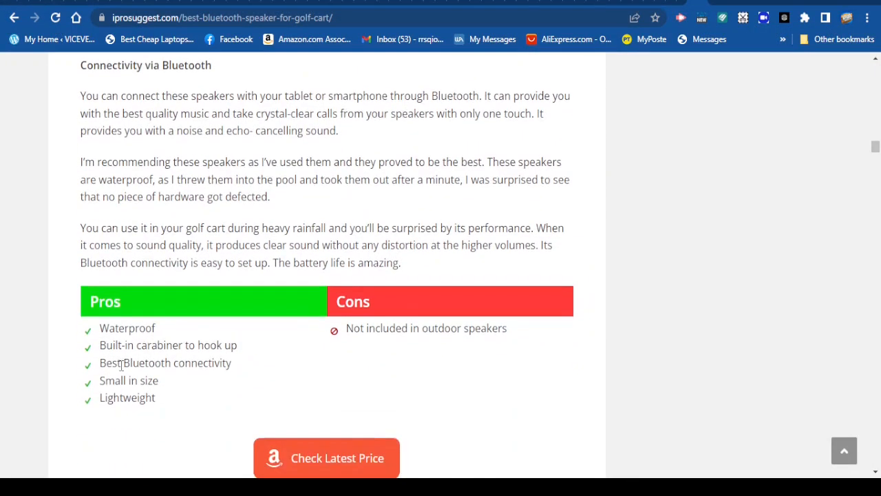
pyautogui.scroll(1, 368, 305)
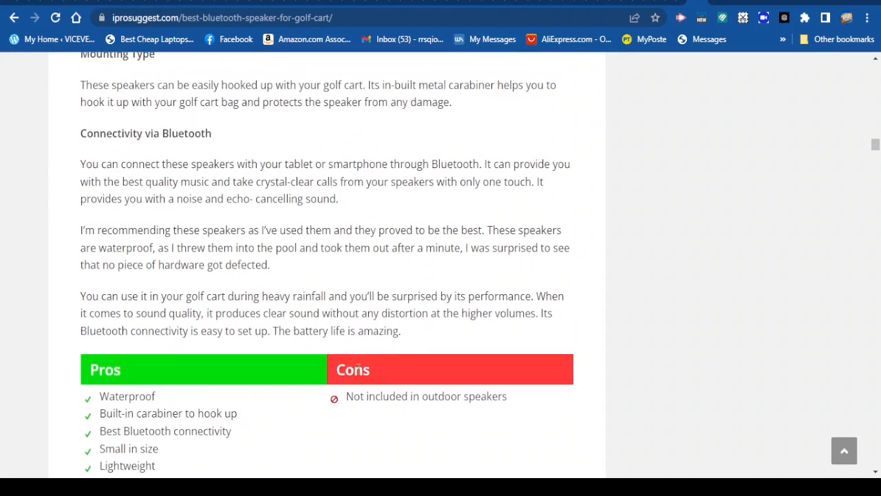
pyautogui.scroll(-1, 193, 403)
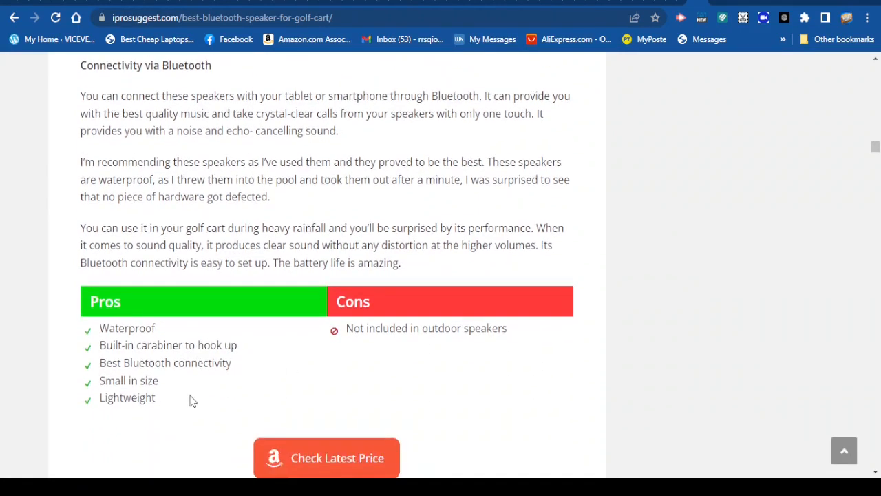
pyautogui.scroll(2, 204, 323)
pyautogui.scroll(-2, 346, 266)
pyautogui.scroll(-1, 239, 346)
pyautogui.scroll(1, 240, 348)
pyautogui.scroll(1, 239, 344)
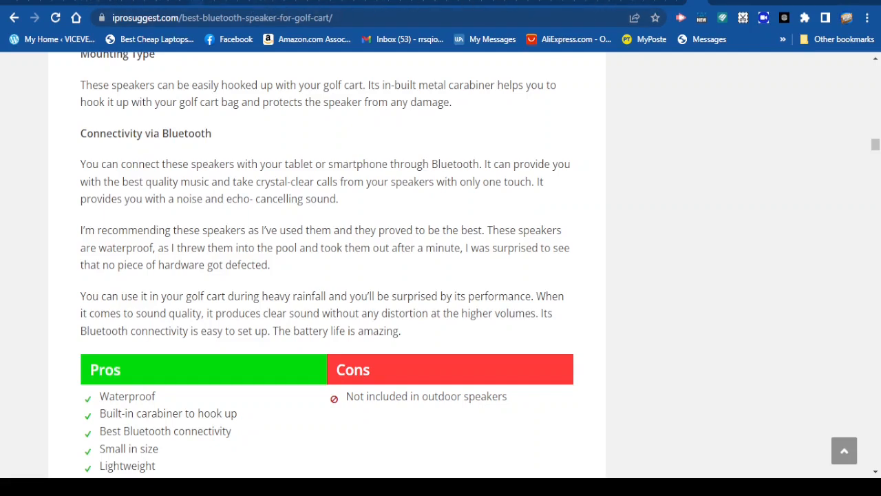
# - Switch to the How To Train To Fit WordPress admin and open a fresh Add Plugins page
pyautogui.click(212, 2)
pyautogui.scroll(-3, 587, 336)
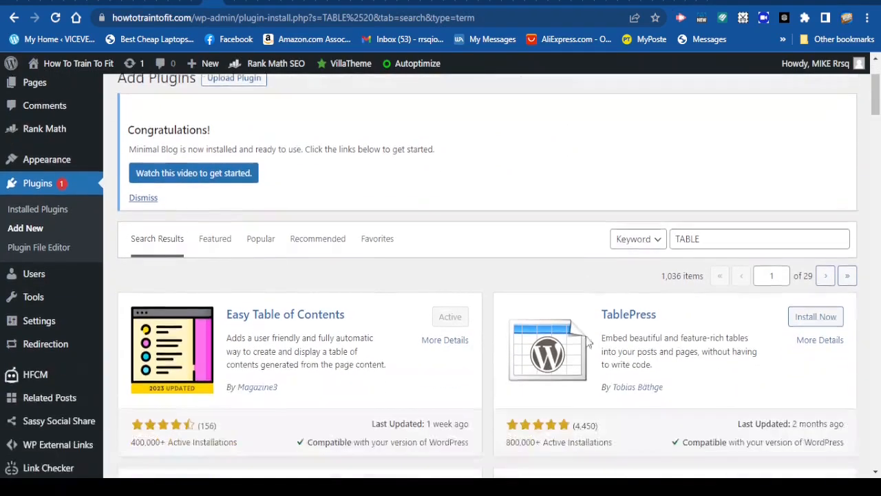
pyautogui.scroll(3, 38, 262)
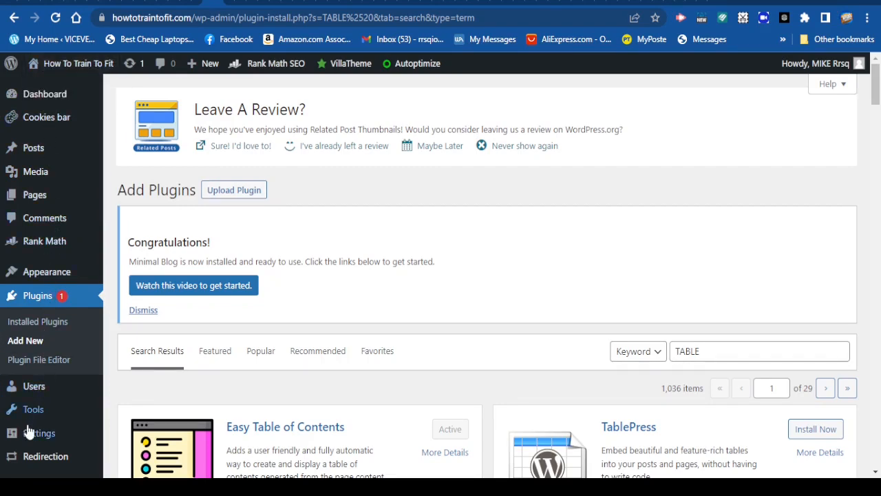
pyautogui.scroll(-2, 34, 426)
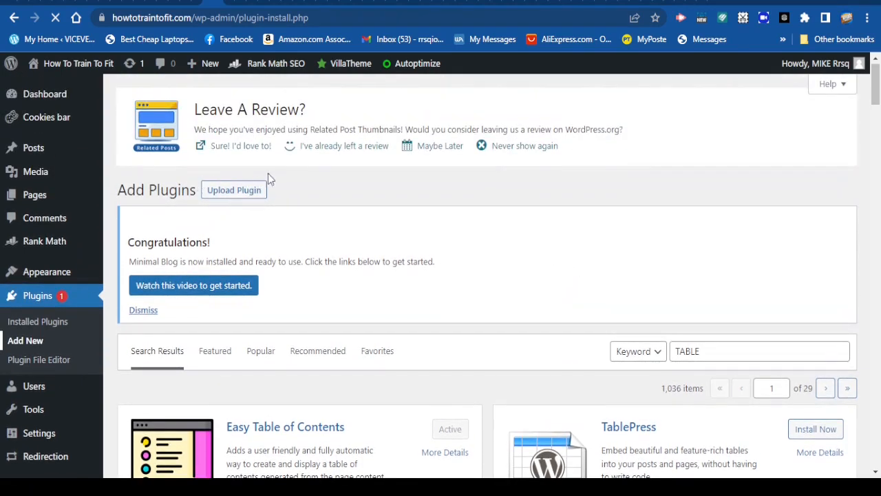
# - Search the plugin directory for "PROS AND CONS"
pyautogui.scroll(-2, 517, 200)
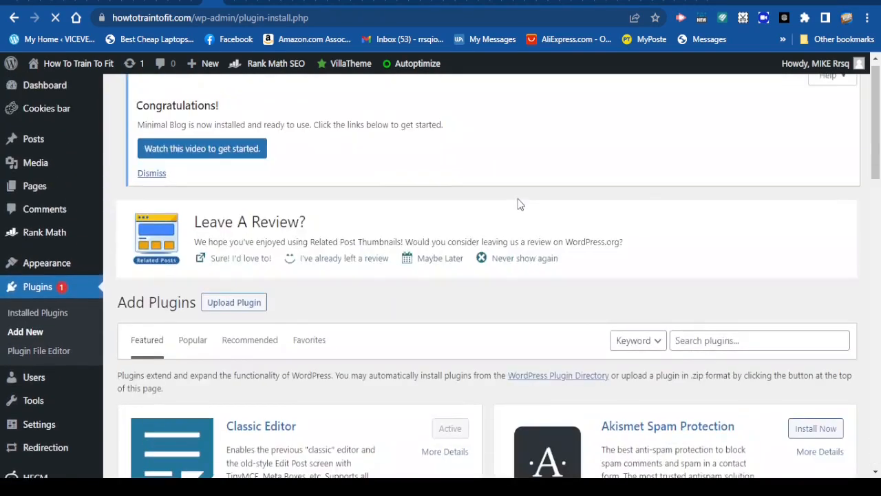
pyautogui.scroll(-2, 490, 217)
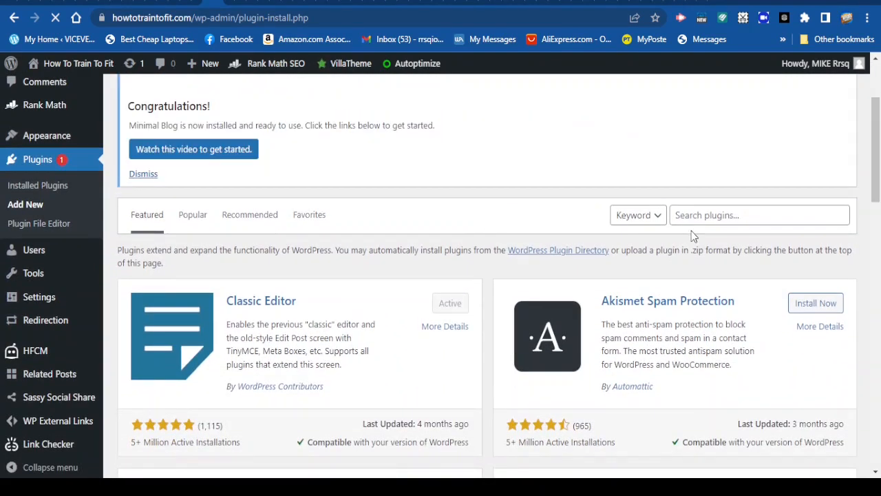
pyautogui.scroll(1, 692, 262)
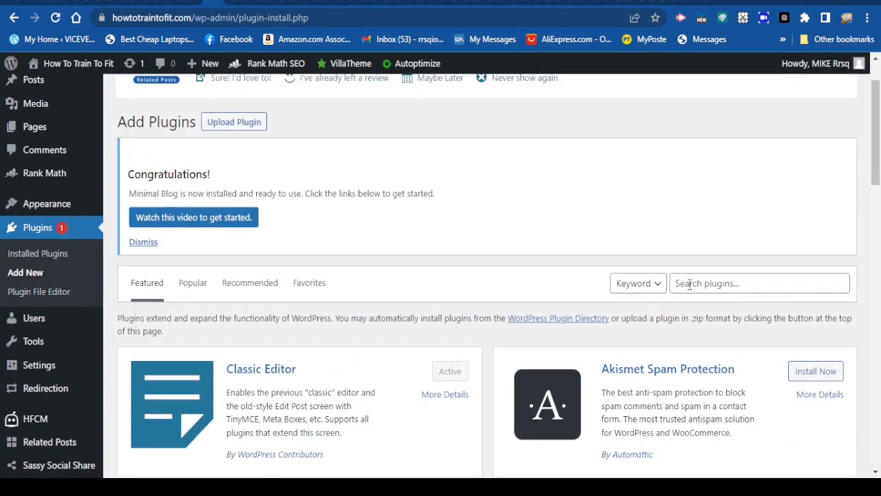
pyautogui.click(691, 288)
pyautogui.scroll(-1, 691, 284)
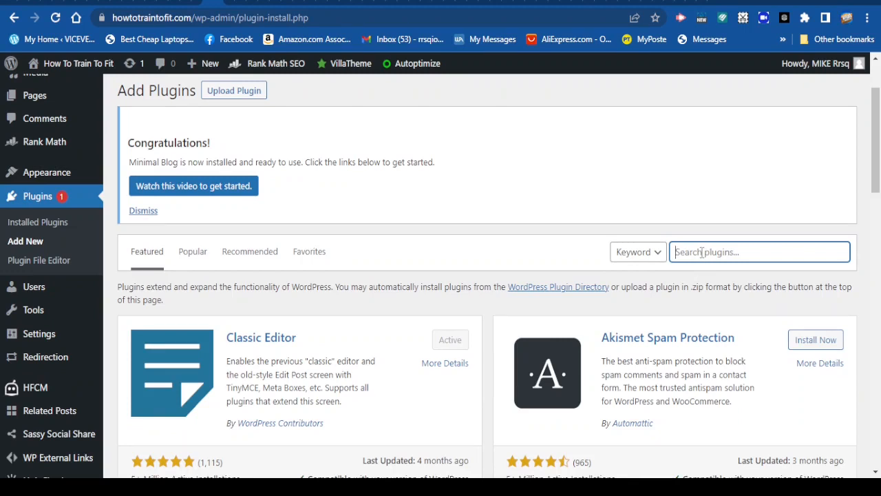
pyautogui.write('PROS')
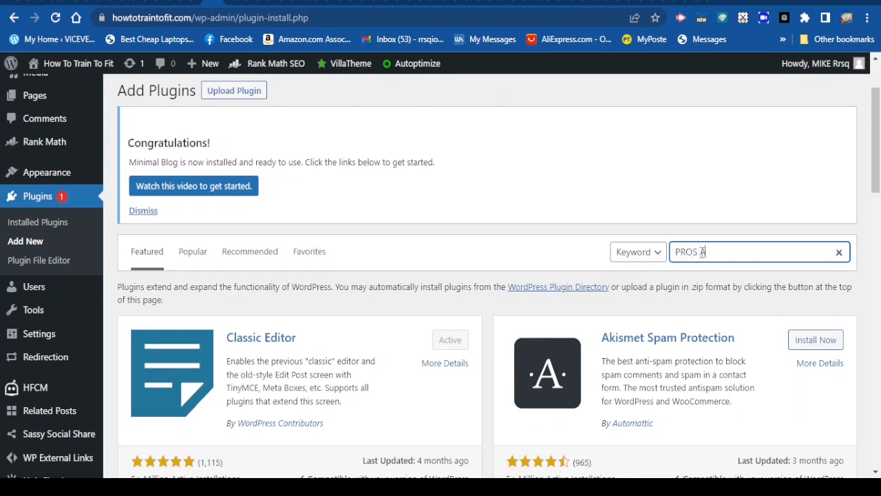
pyautogui.write(' AND CONS')
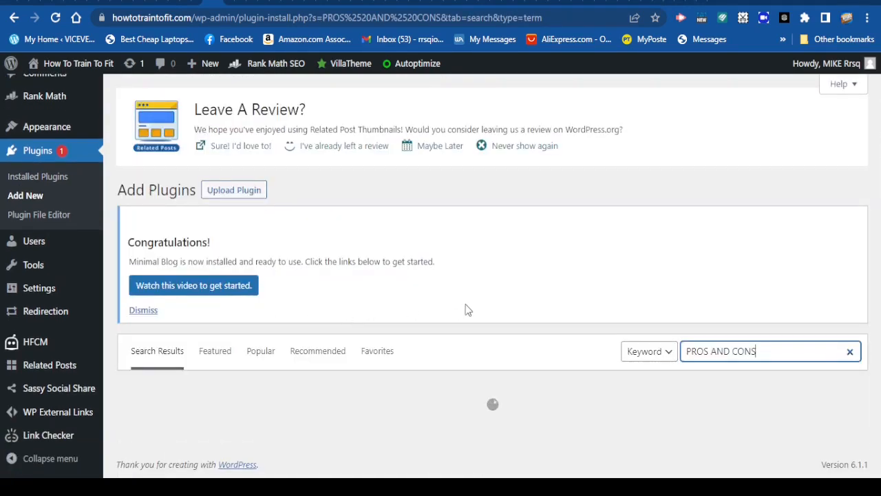
# - Activate the Mighty Pros & Cons plugin by Mighty Themes
pyautogui.scroll(-2, 459, 319)
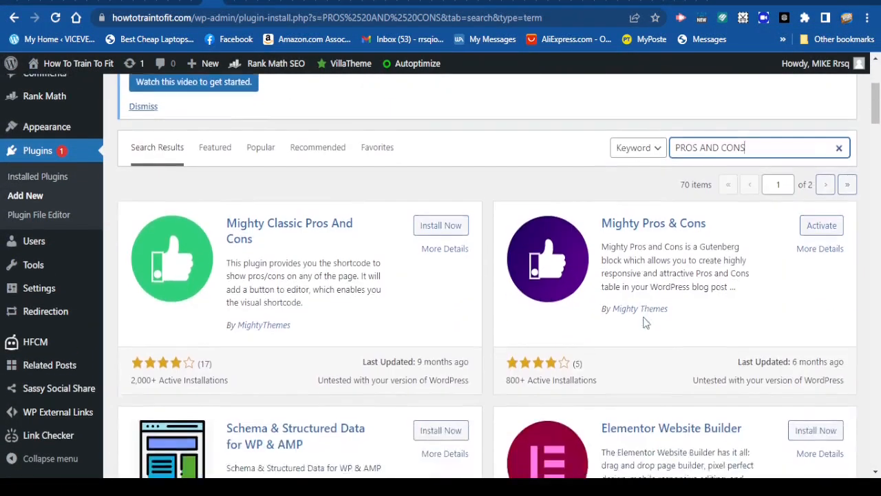
pyautogui.scroll(-1, 637, 317)
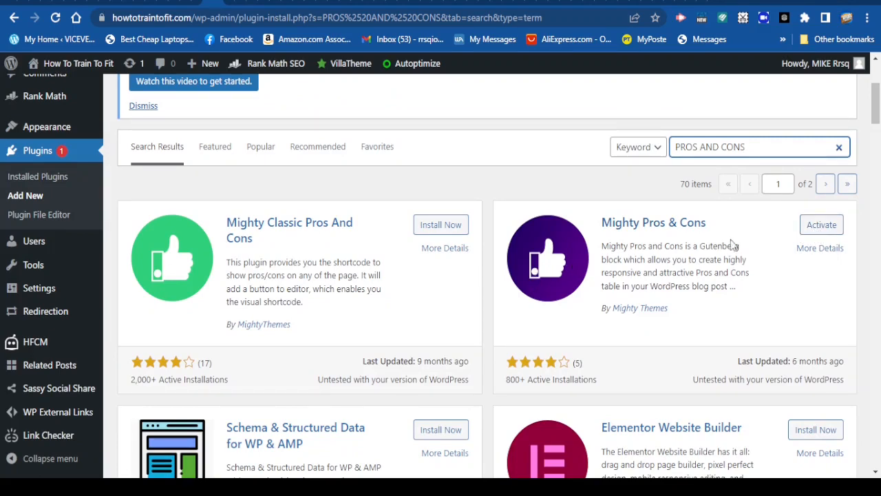
pyautogui.click(818, 230)
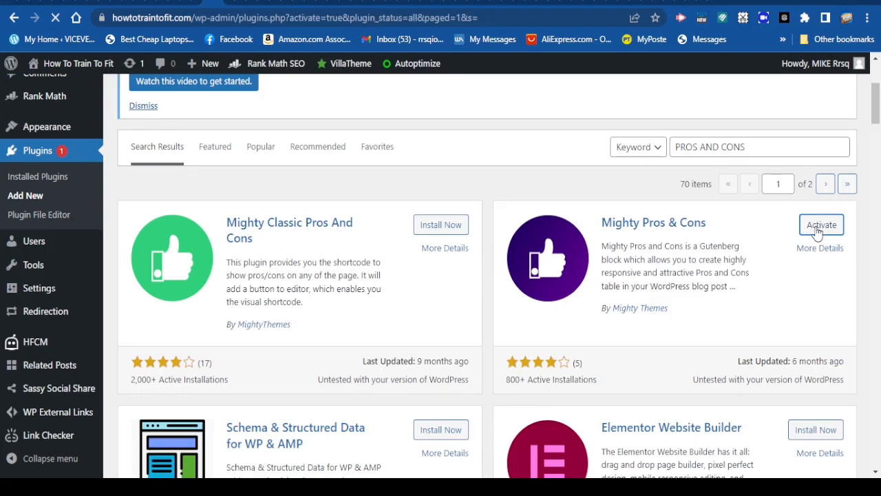
pyautogui.scroll(-3, 513, 275)
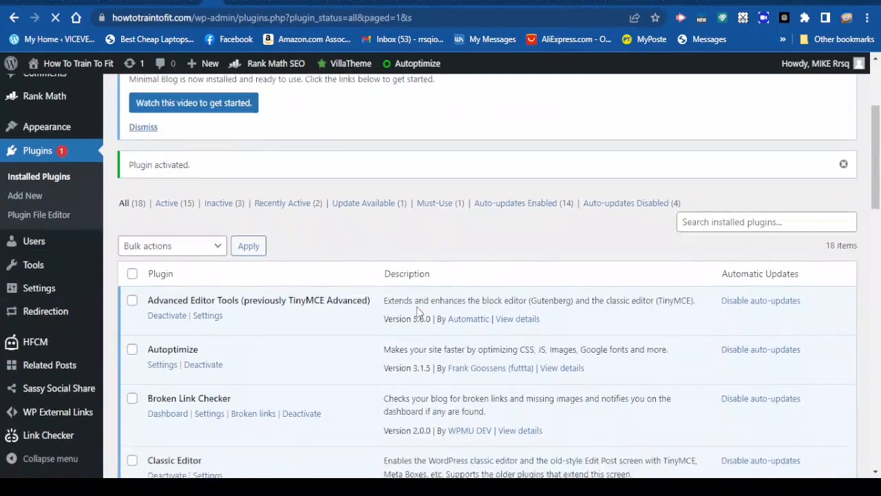
pyautogui.scroll(-3, 416, 310)
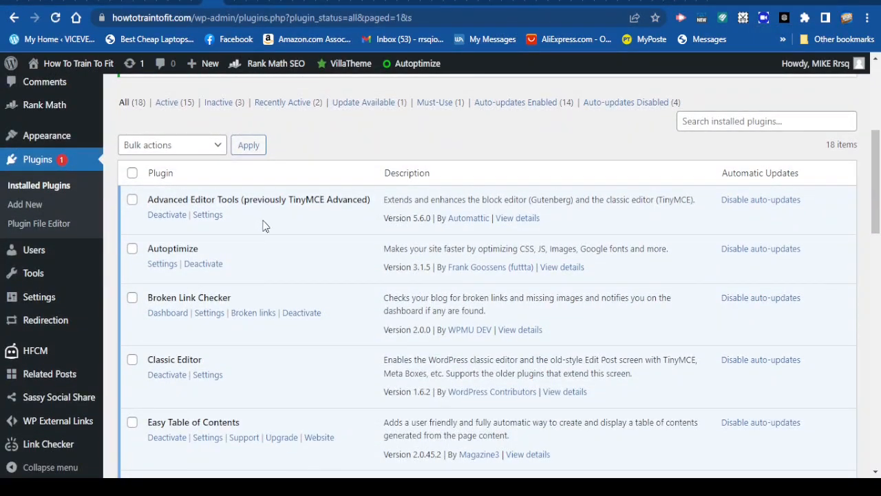
pyautogui.scroll(-1, 385, 310)
pyautogui.scroll(1, 207, 285)
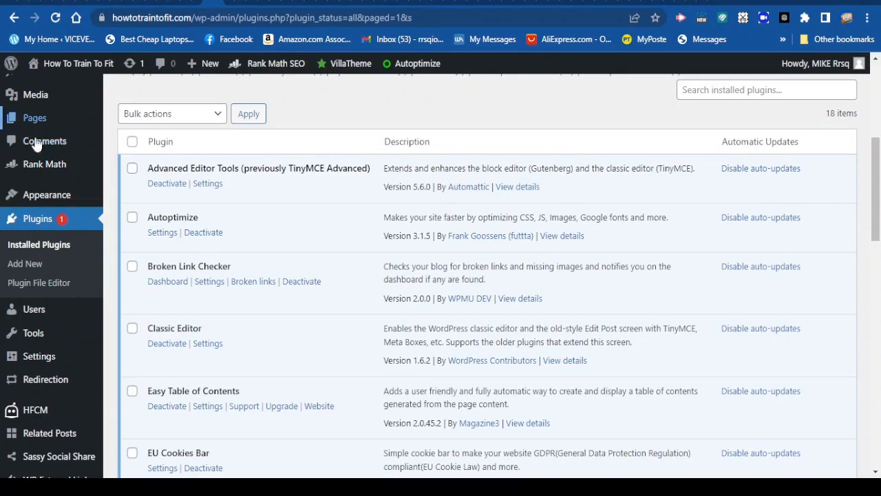
# - Open the list of all posts on the site
pyautogui.scroll(3, 33, 144)
pyautogui.moveTo(42, 147)
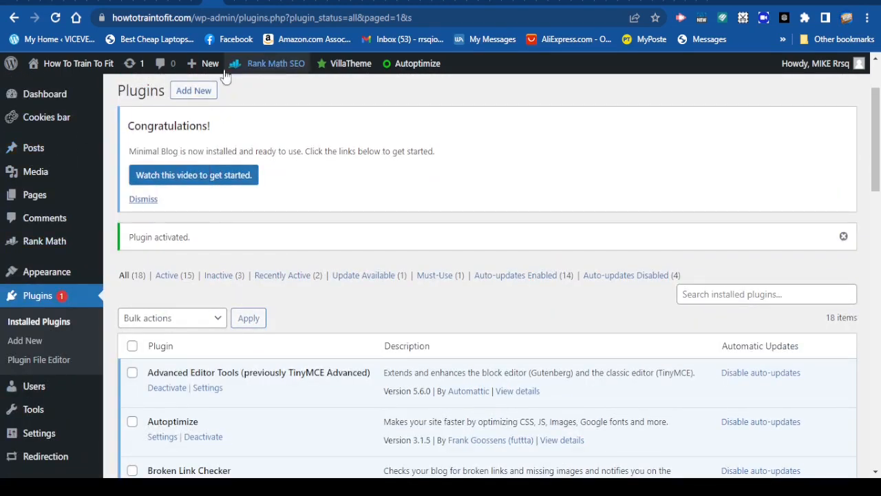
pyautogui.moveTo(204, 63)
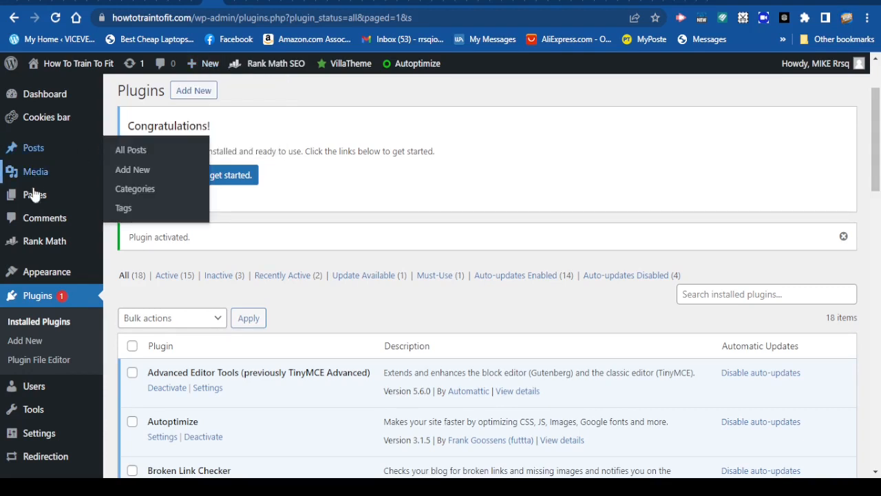
pyautogui.moveTo(32, 205)
pyautogui.click(135, 153)
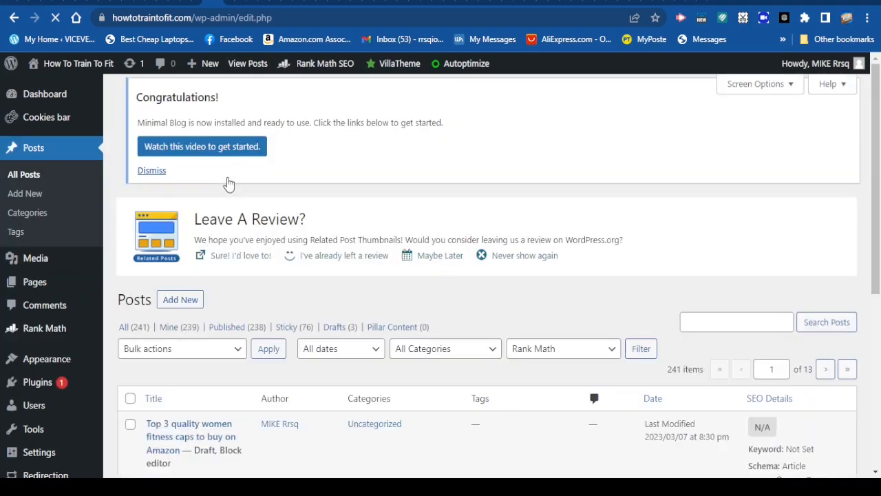
# - Open the draft "Top 3 quality women fitness caps to buy on Amazon" in the block editor
pyautogui.scroll(-2, 263, 230)
pyautogui.scroll(-5, 263, 230)
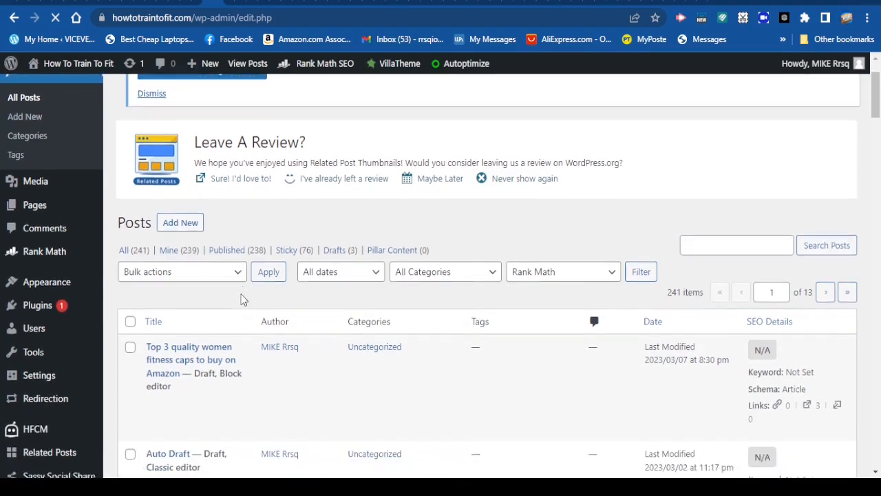
pyautogui.scroll(1, 246, 275)
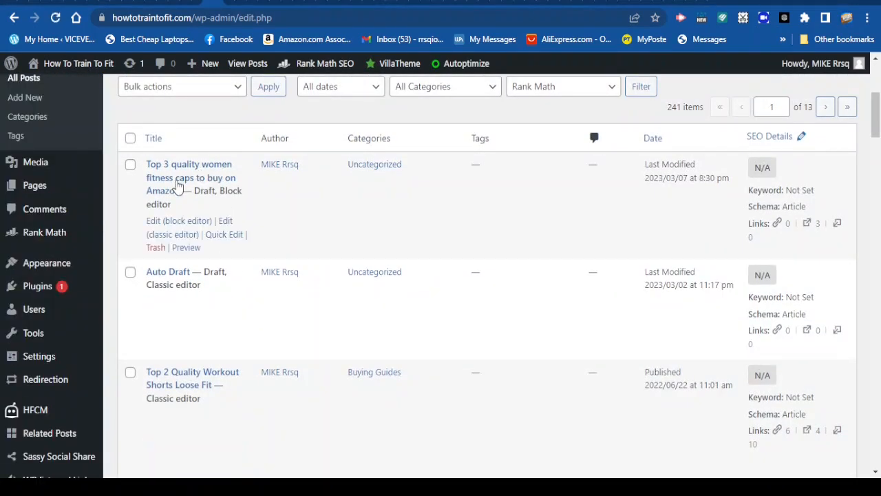
pyautogui.scroll(-1, 180, 180)
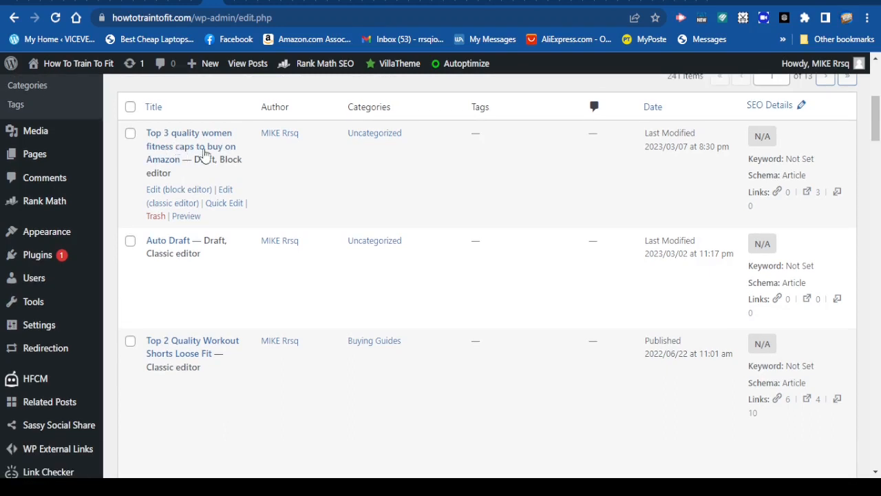
pyautogui.scroll(4, 211, 150)
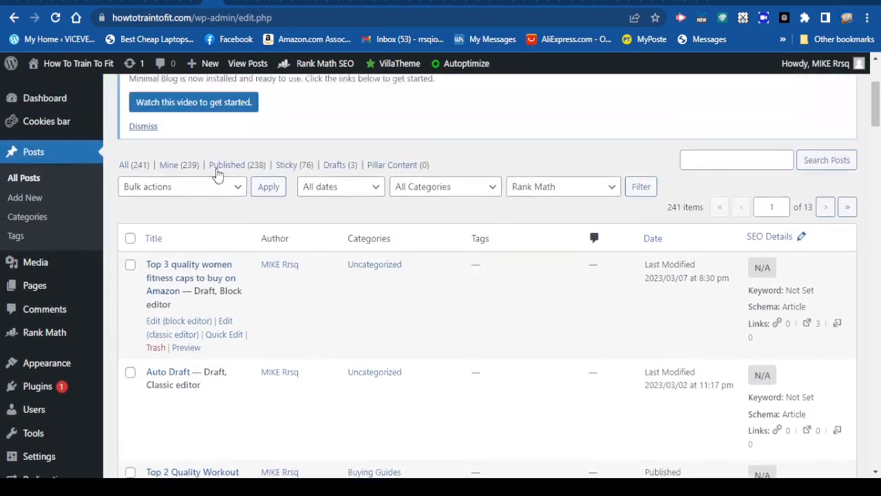
pyautogui.scroll(-2, 175, 283)
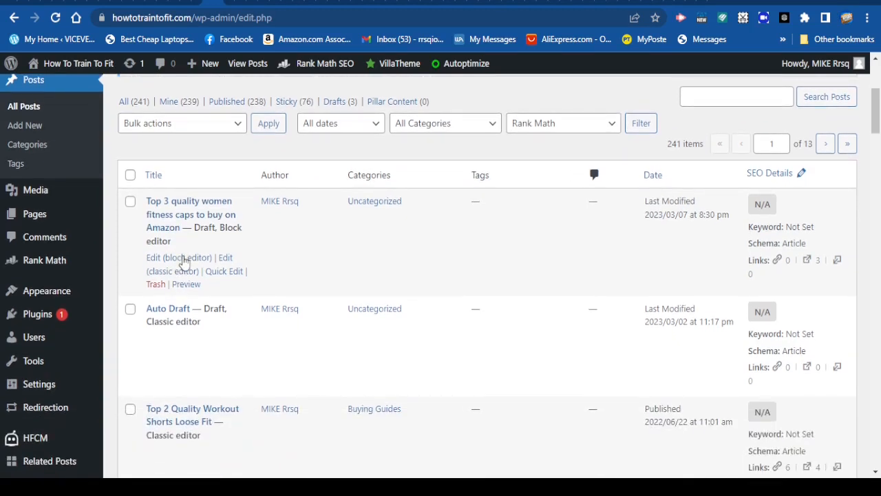
pyautogui.click(184, 258)
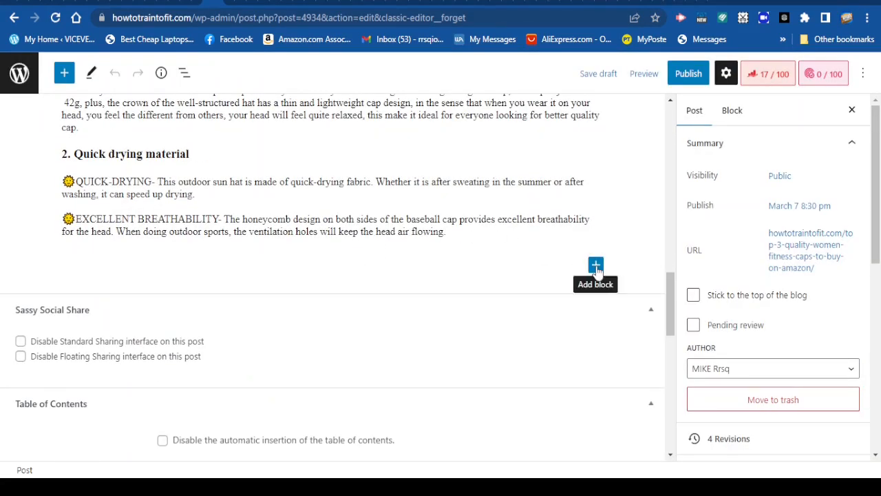
# - Insert a Mighty Pros & Cons block at the end of the post, finding it with the search term "PRO"
pyautogui.click(596, 268)
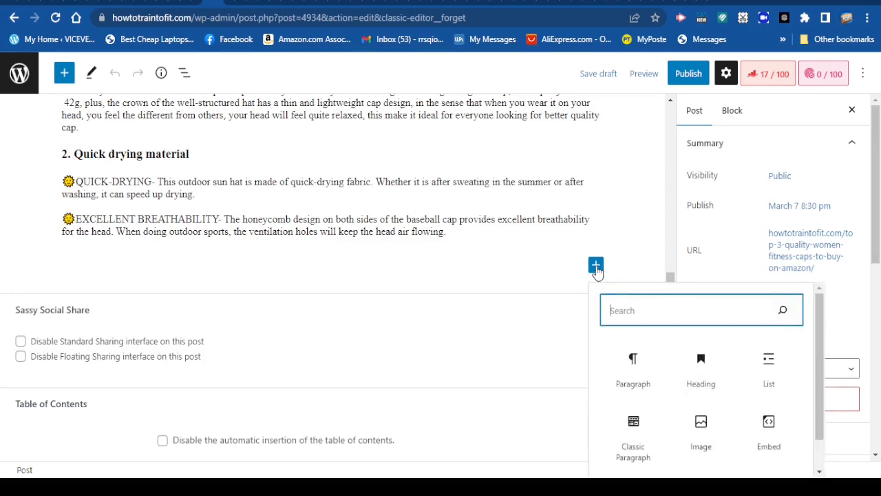
pyautogui.scroll(-1, 649, 311)
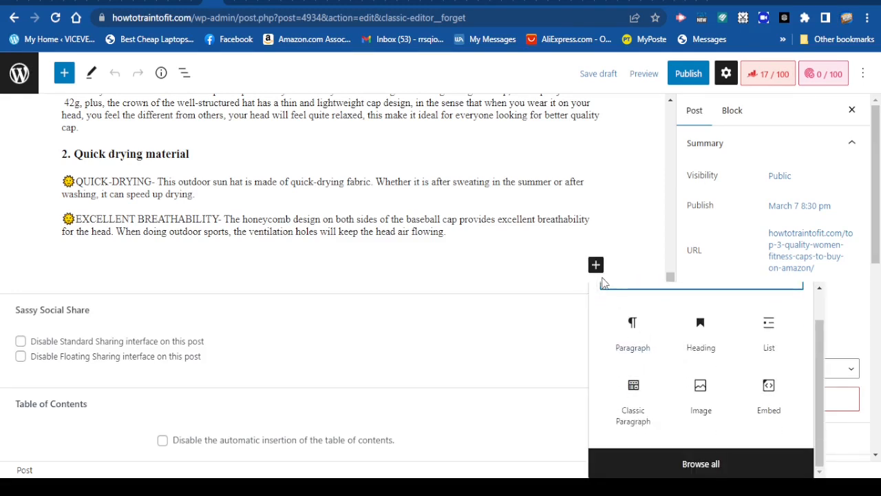
pyautogui.scroll(1, 614, 311)
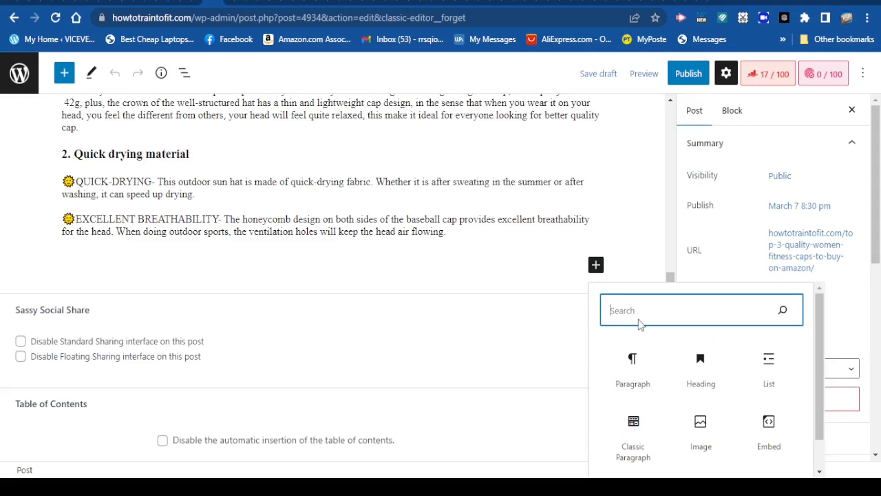
pyautogui.write('PRO')
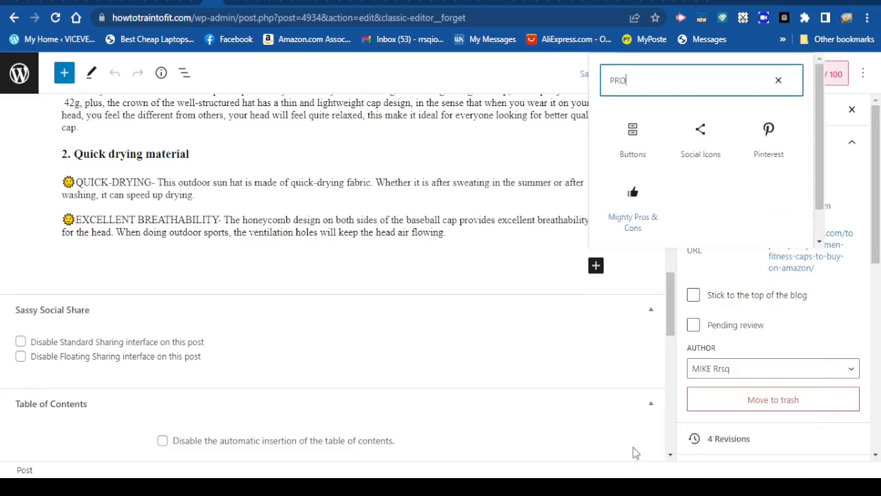
pyautogui.click(635, 221)
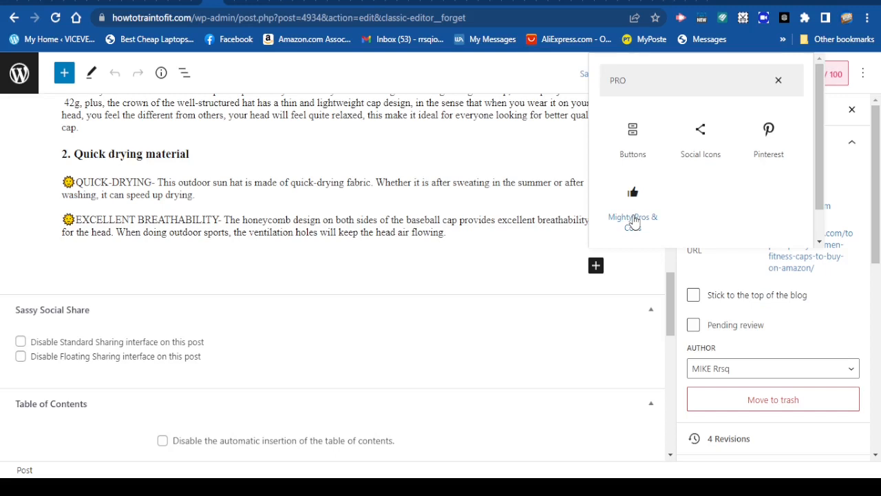
pyautogui.click(635, 222)
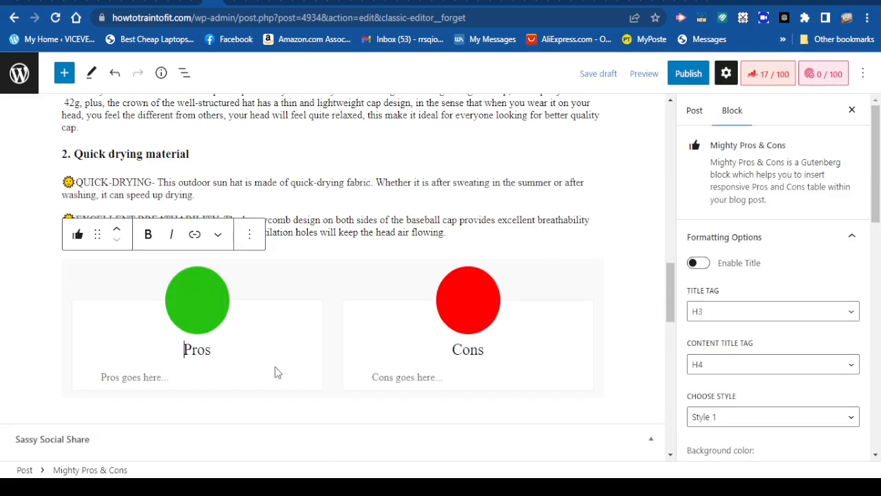
# - Enter "Easy to use" and "beginners firendly" as two separate items in the Pros list
pyautogui.click(171, 374)
pyautogui.write('Easy to use')
pyautogui.press('Return')
pyautogui.write('beginners firendly')
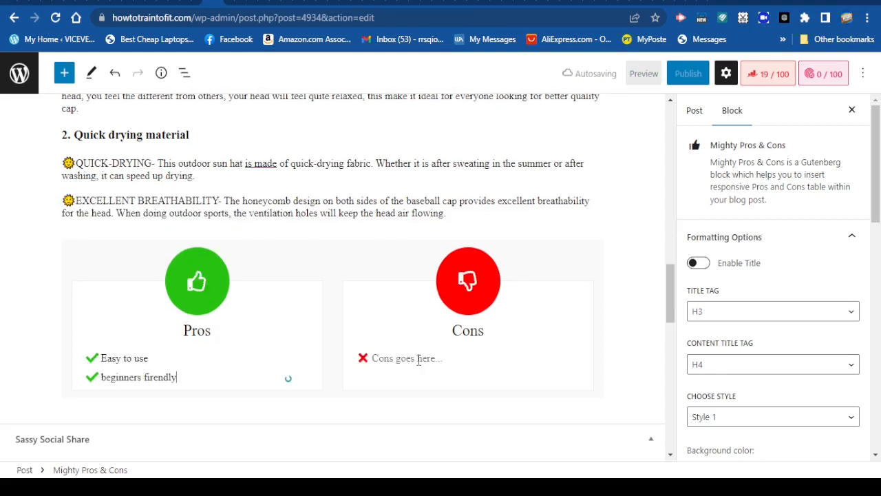
# - Enter "No the cheapest" and "No color available" as separate Cons items, and correct "firendly" to "friendly" in the Pros list
pyautogui.click(420, 365)
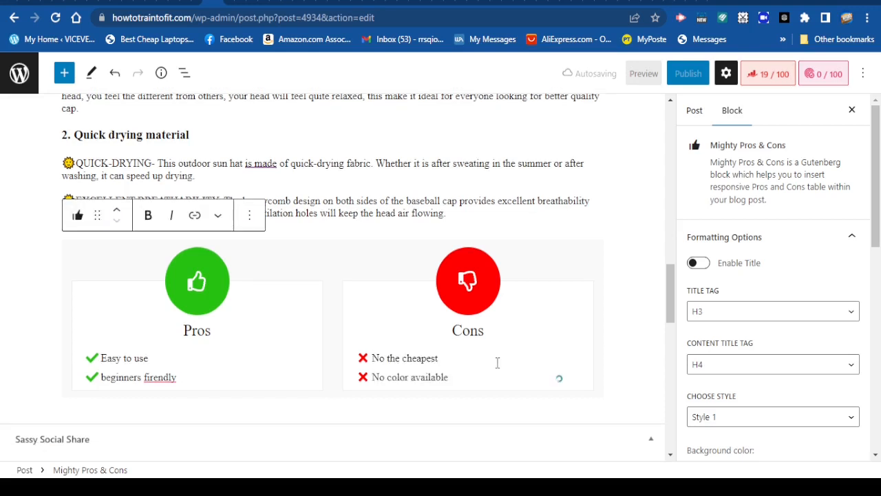
pyautogui.scroll(-2, 498, 367)
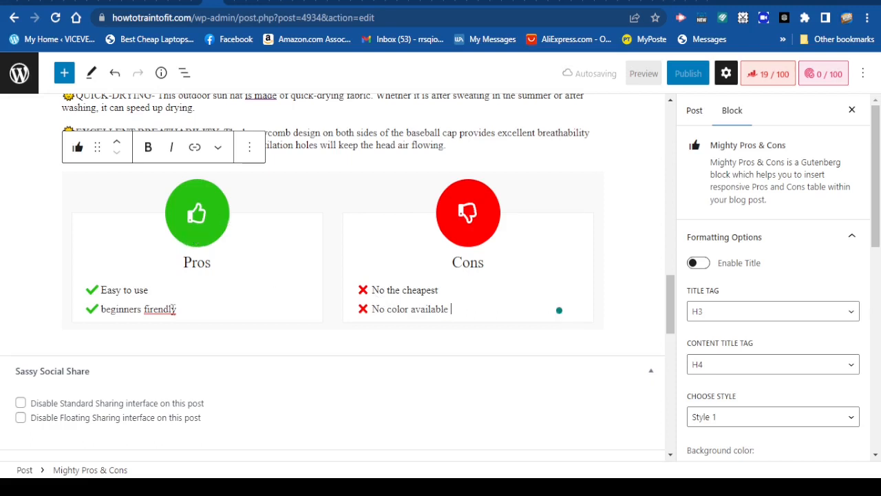
pyautogui.moveTo(165, 310)
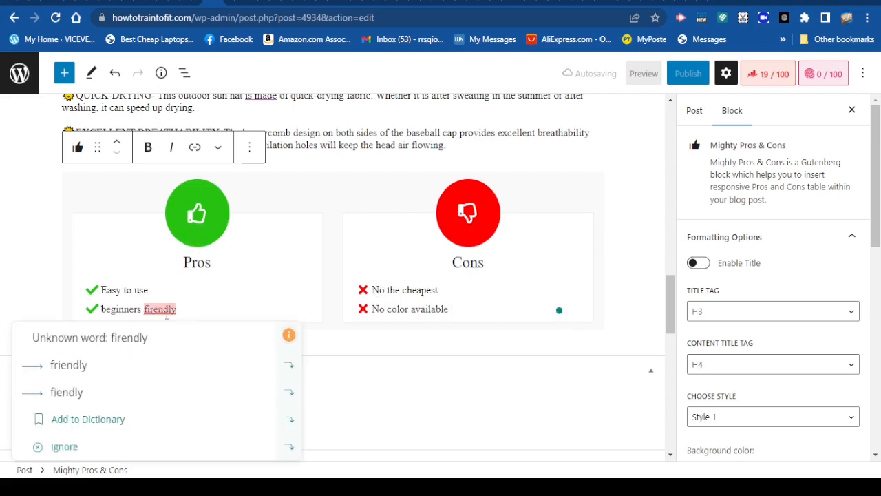
pyautogui.click(80, 365)
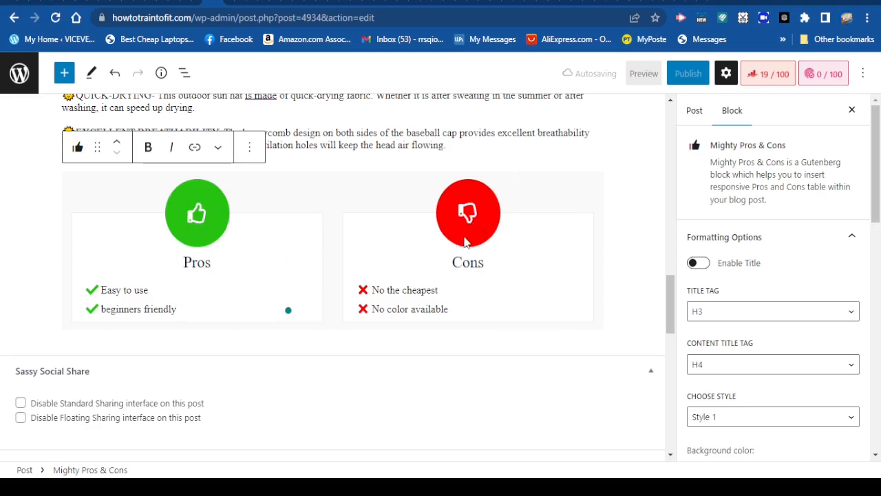
# - Switch to the iprosuggest.com golf cart speaker article and examine its pros and cons table for comparison
pyautogui.click(703, 2)
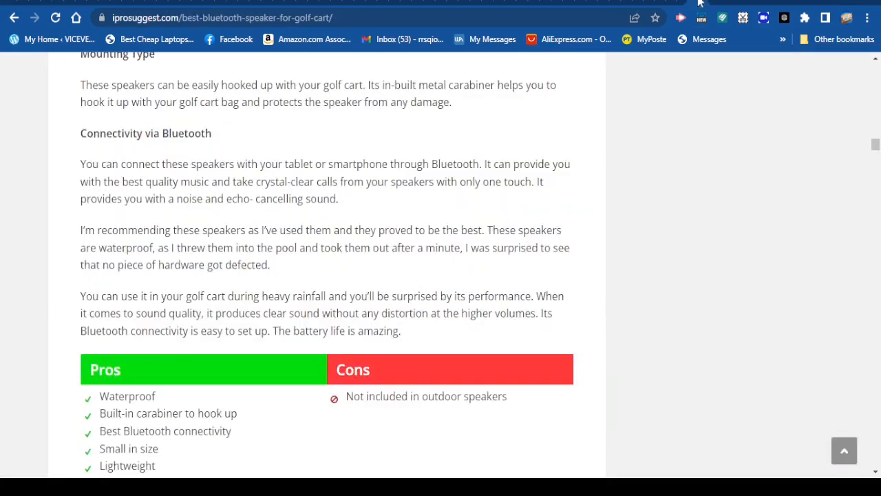
pyautogui.scroll(-2, 387, 281)
pyautogui.scroll(1, 387, 281)
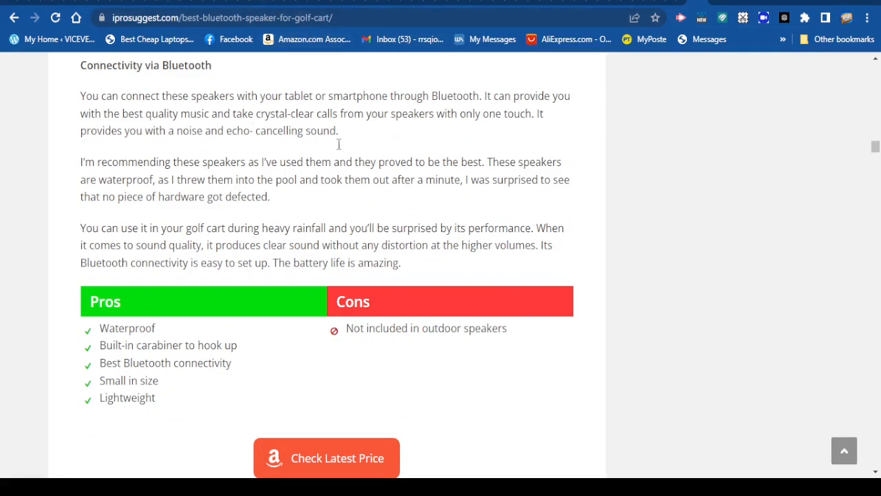
pyautogui.scroll(-1, 358, 285)
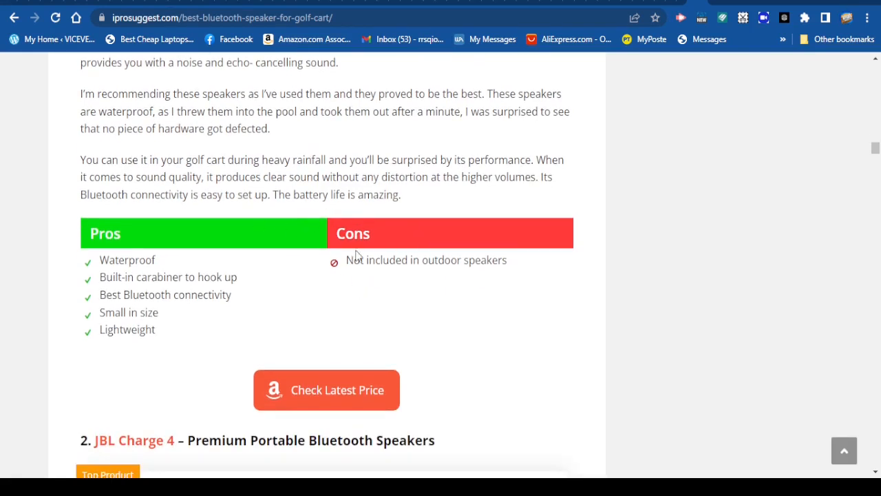
pyautogui.scroll(1, 358, 223)
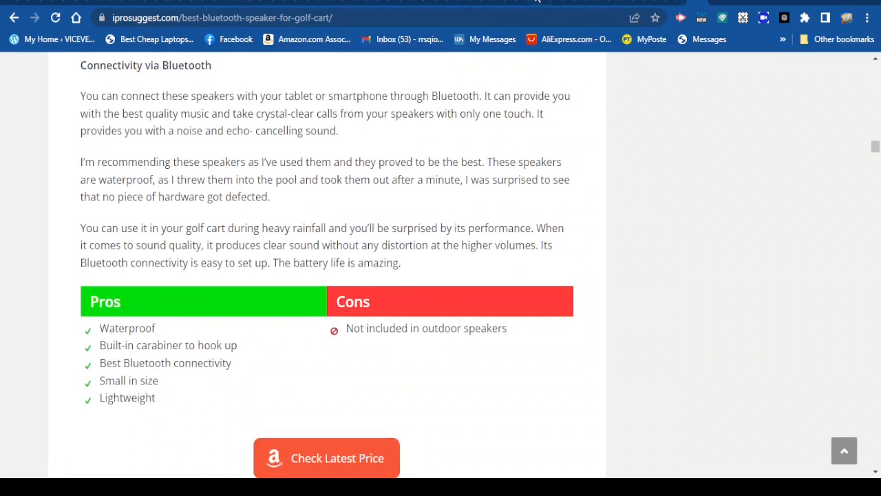
# - Return to the post being edited and open its preview in a new browser tab
pyautogui.click(210, 2)
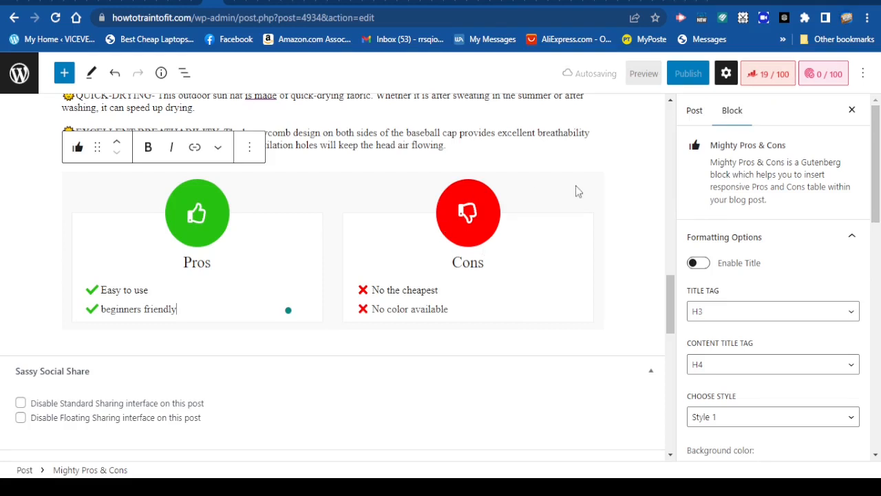
pyautogui.scroll(-1, 507, 293)
pyautogui.scroll(1, 516, 280)
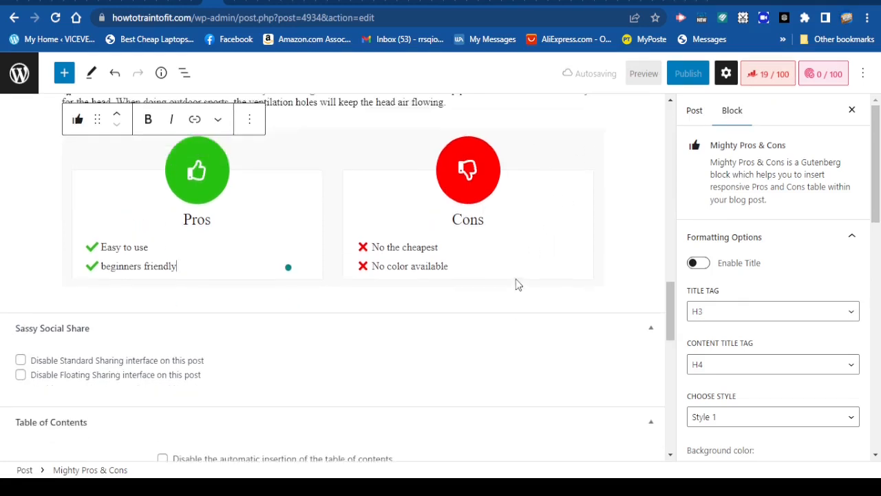
pyautogui.click(691, 79)
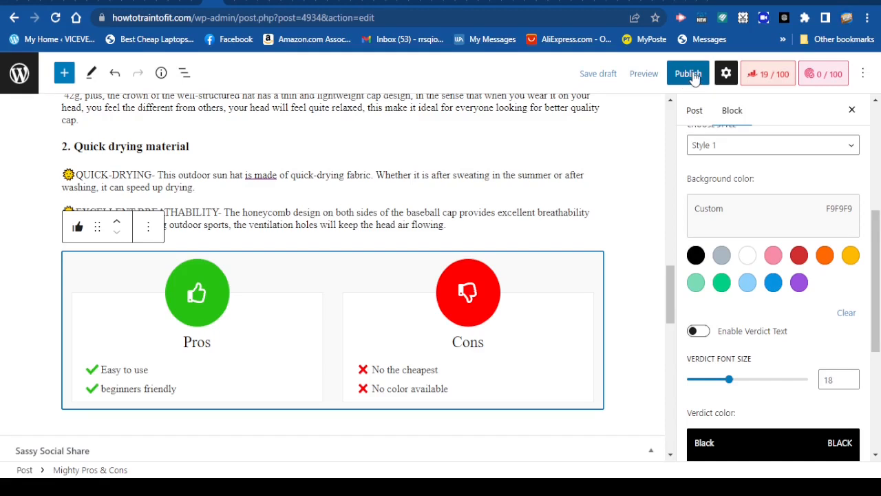
pyautogui.click(643, 77)
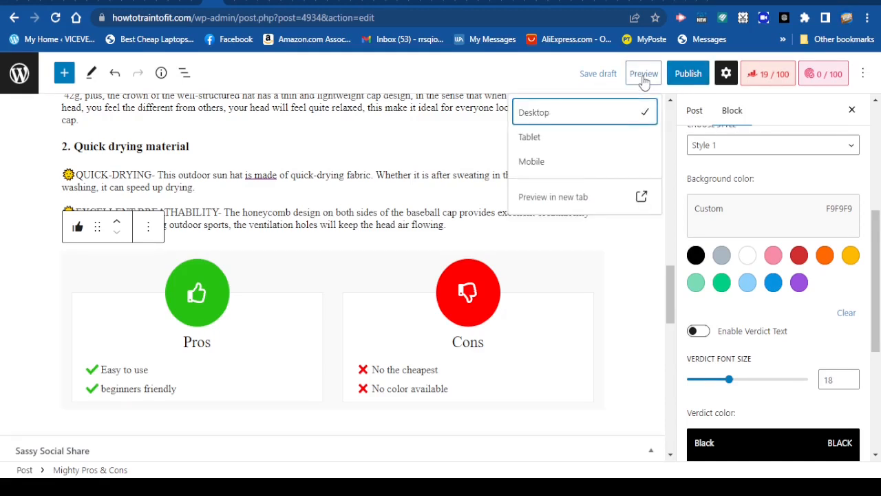
pyautogui.click(642, 198)
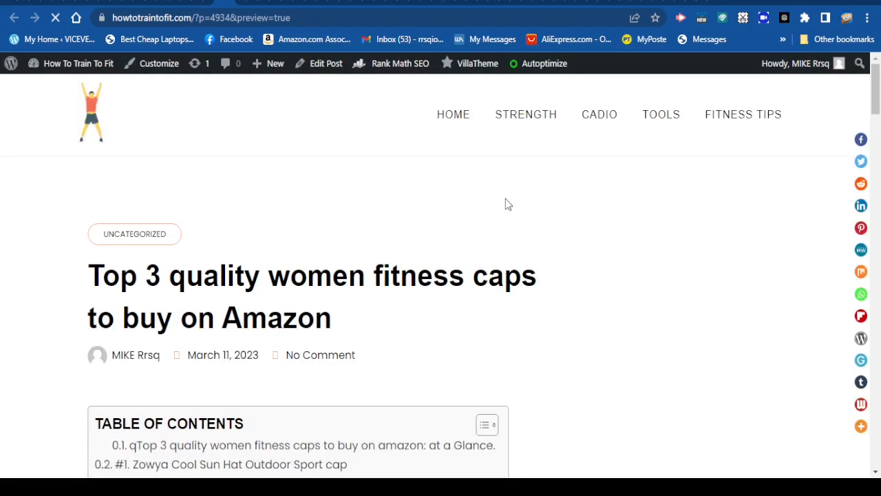
# - Examine how the pros and cons table is displayed below the "Quick drying material" section in the post preview
pyautogui.scroll(-3, 454, 214)
pyautogui.scroll(-6, 454, 219)
pyautogui.scroll(7, 454, 219)
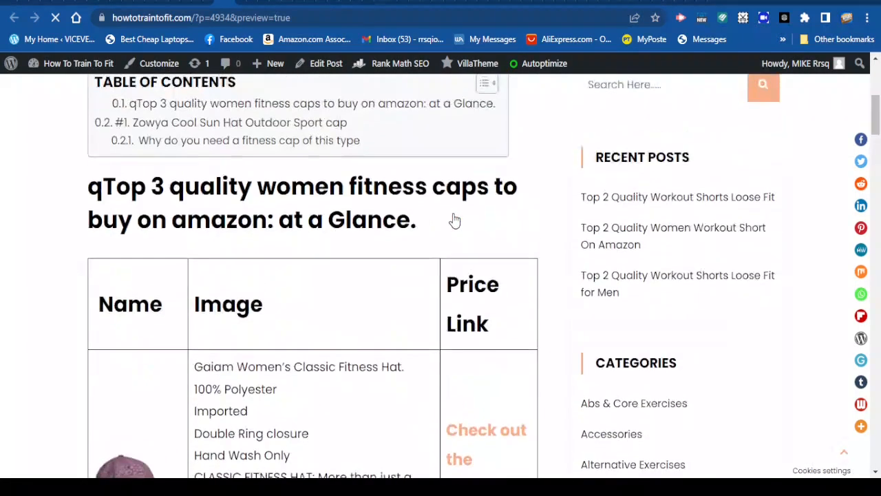
pyautogui.scroll(-8, 453, 219)
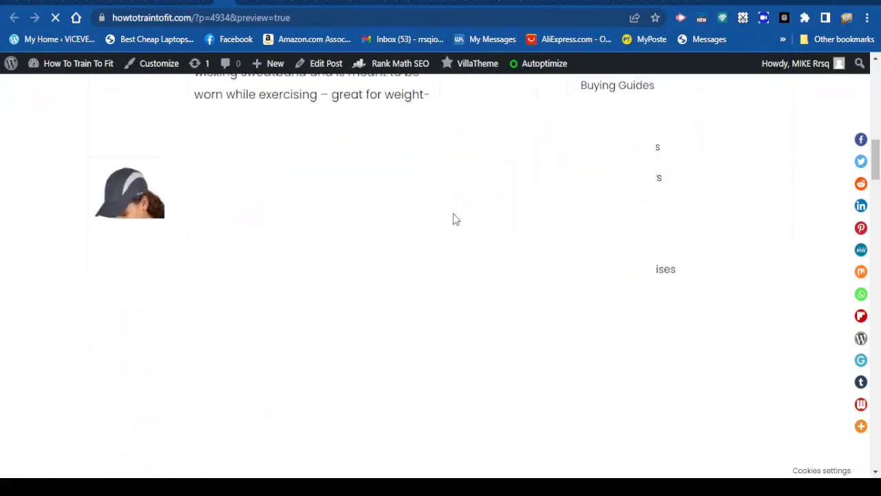
pyautogui.scroll(2, 453, 219)
pyautogui.scroll(-5, 453, 219)
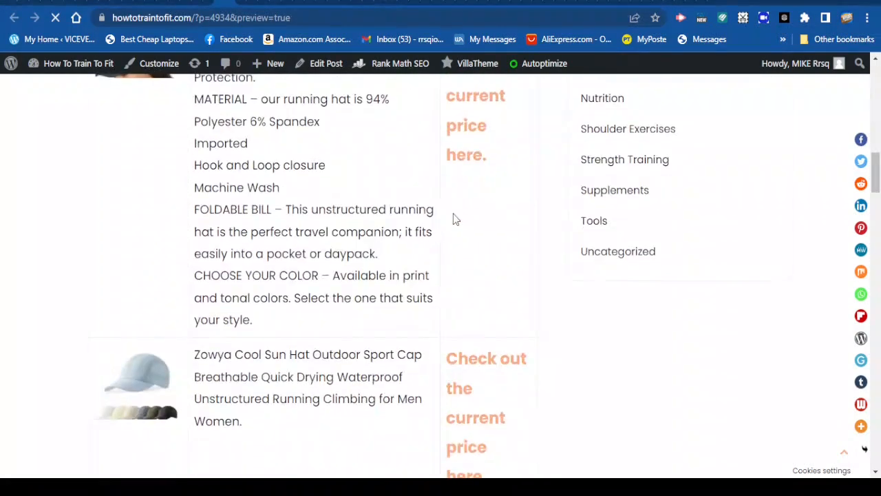
pyautogui.scroll(-15, 453, 219)
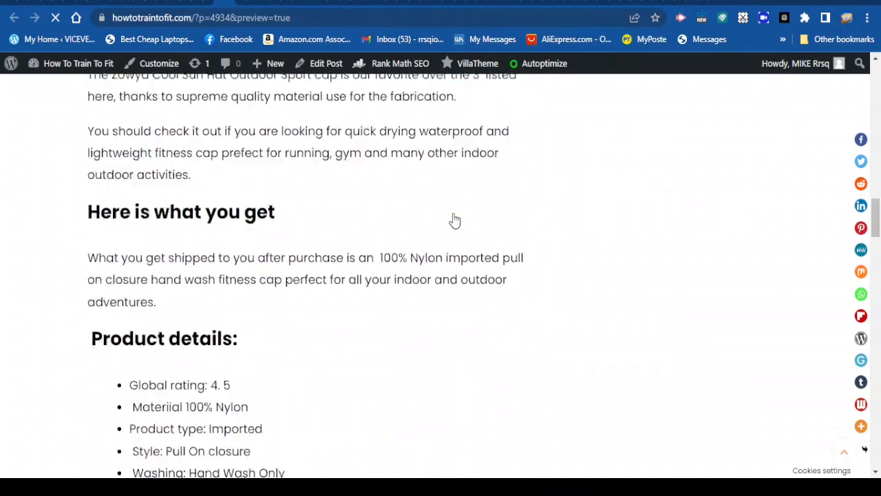
pyautogui.scroll(-7, 454, 220)
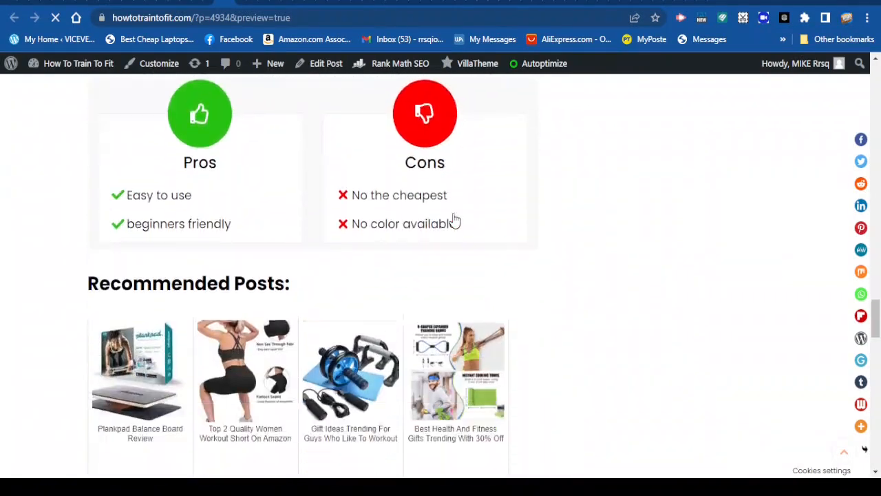
pyautogui.scroll(1, 425, 218)
pyautogui.scroll(1, 352, 197)
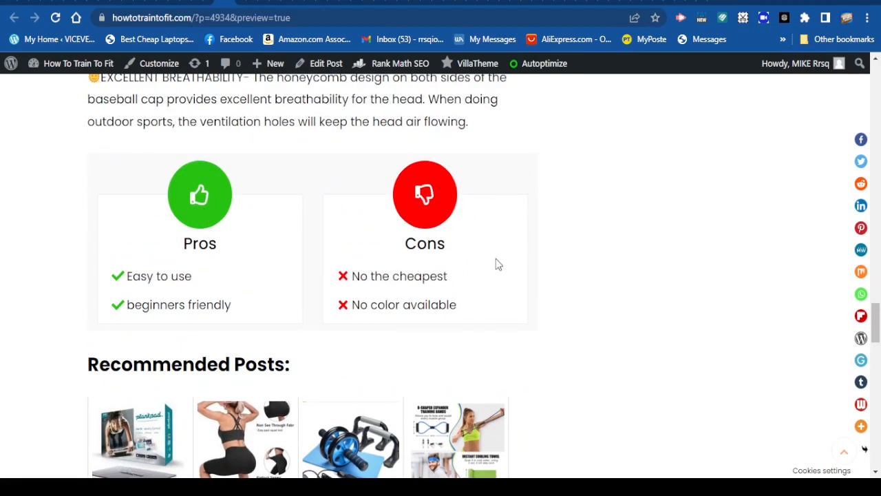
pyautogui.scroll(1, 499, 265)
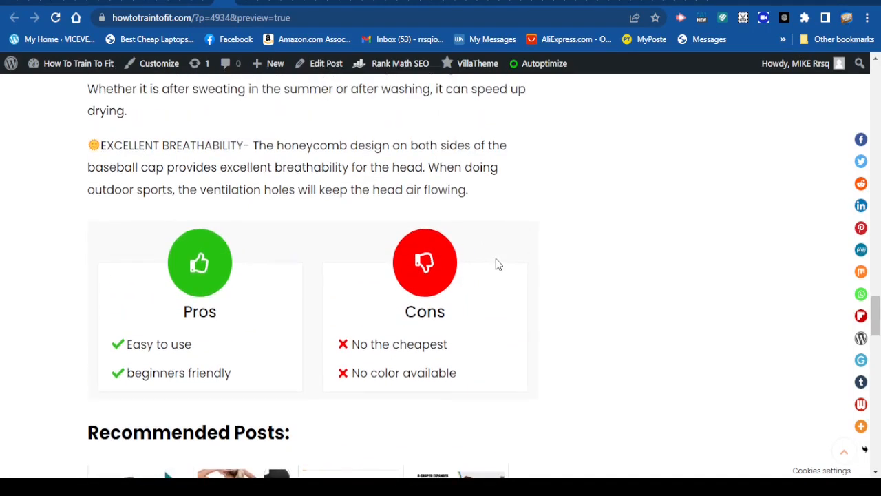
pyautogui.scroll(-1, 498, 265)
pyautogui.scroll(1, 497, 263)
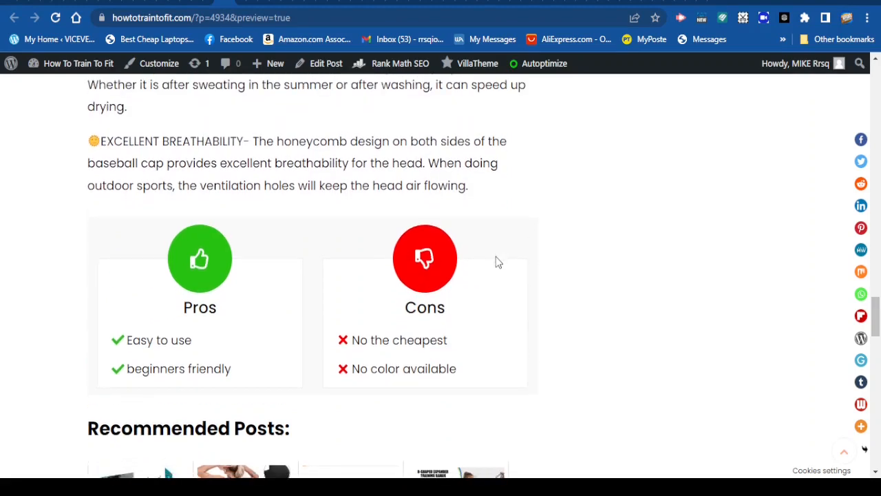
pyautogui.scroll(-4, 533, 249)
pyautogui.scroll(5, 537, 252)
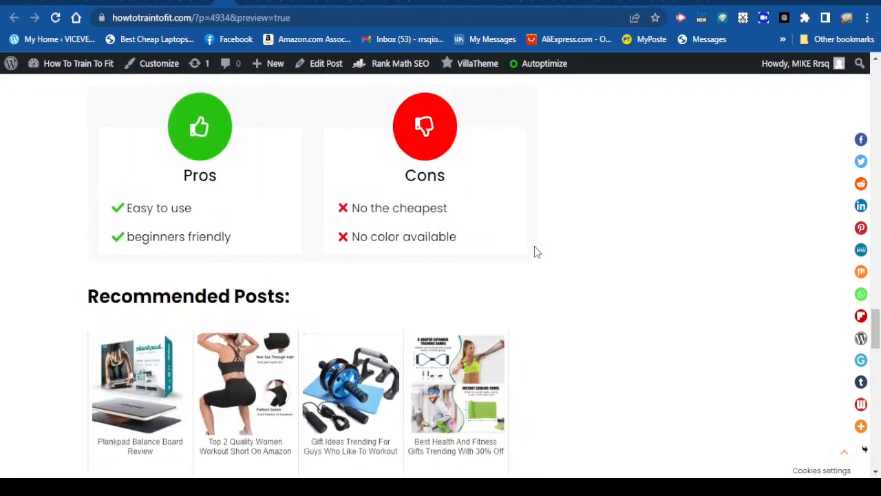
pyautogui.scroll(3, 536, 252)
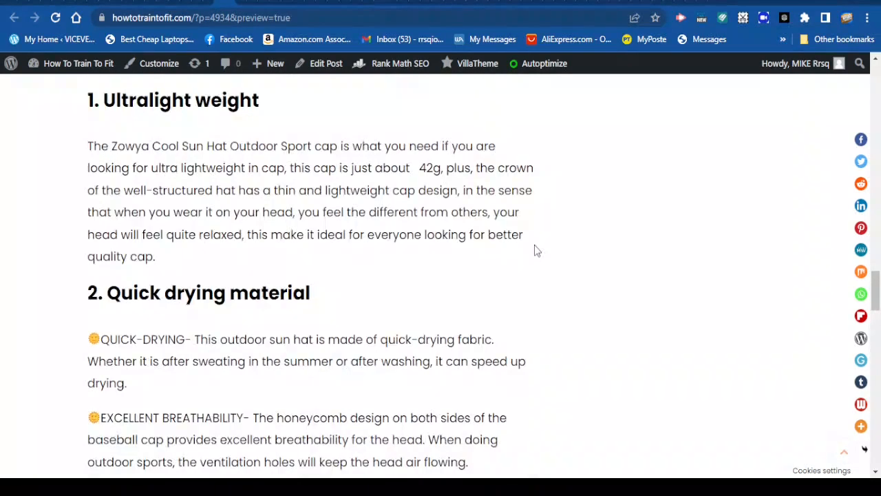
pyautogui.scroll(-3, 536, 251)
pyautogui.scroll(-2, 536, 249)
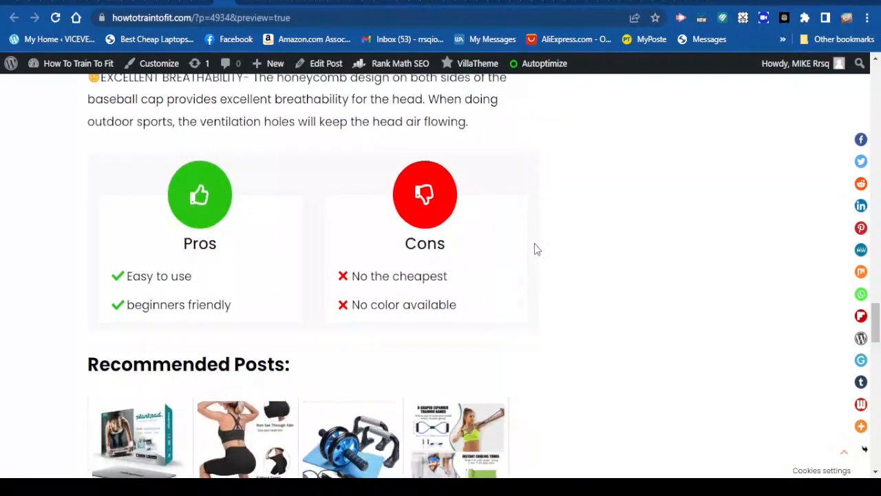
# - Look back through the previewed post from the pros and cons table up to its title
pyautogui.scroll(4, 537, 249)
pyautogui.scroll(12, 536, 248)
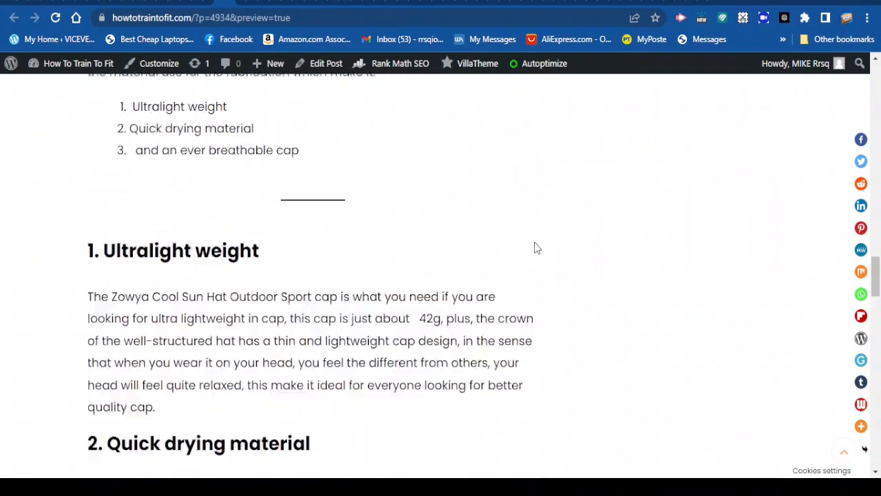
pyautogui.scroll(8, 695, 183)
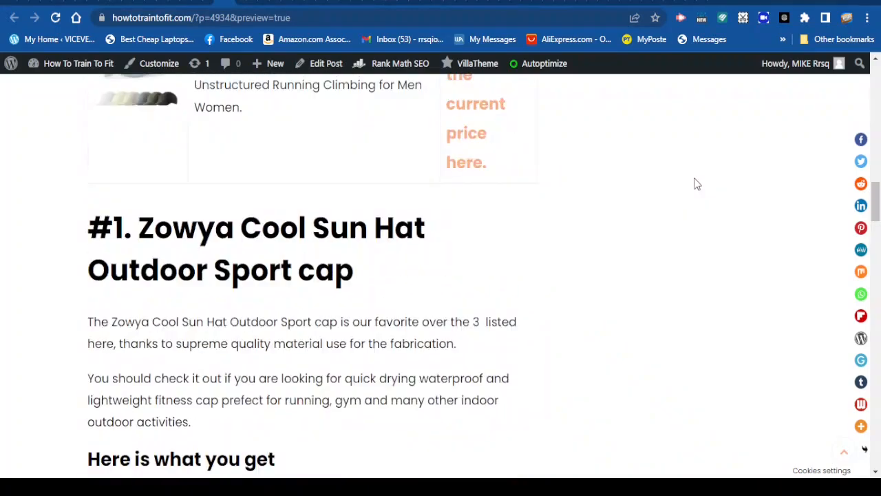
pyautogui.scroll(2, 876, 148)
pyautogui.moveTo(878, 148); pyautogui.dragTo(878, 55)
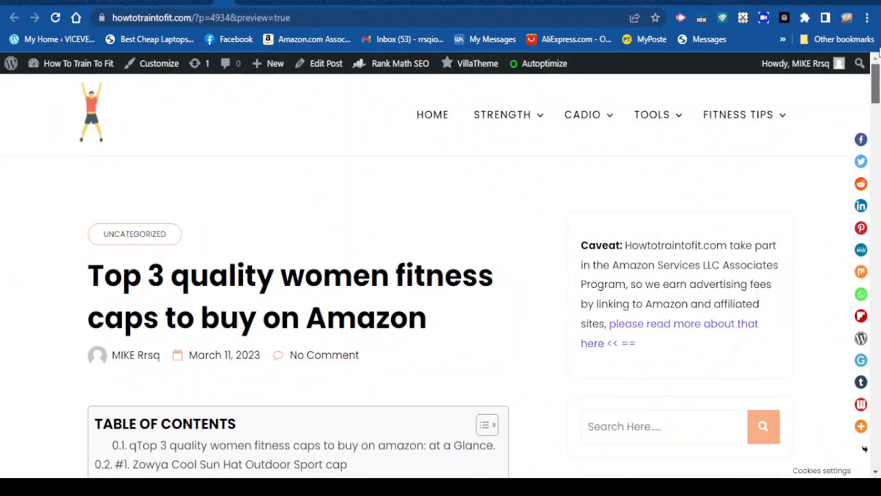